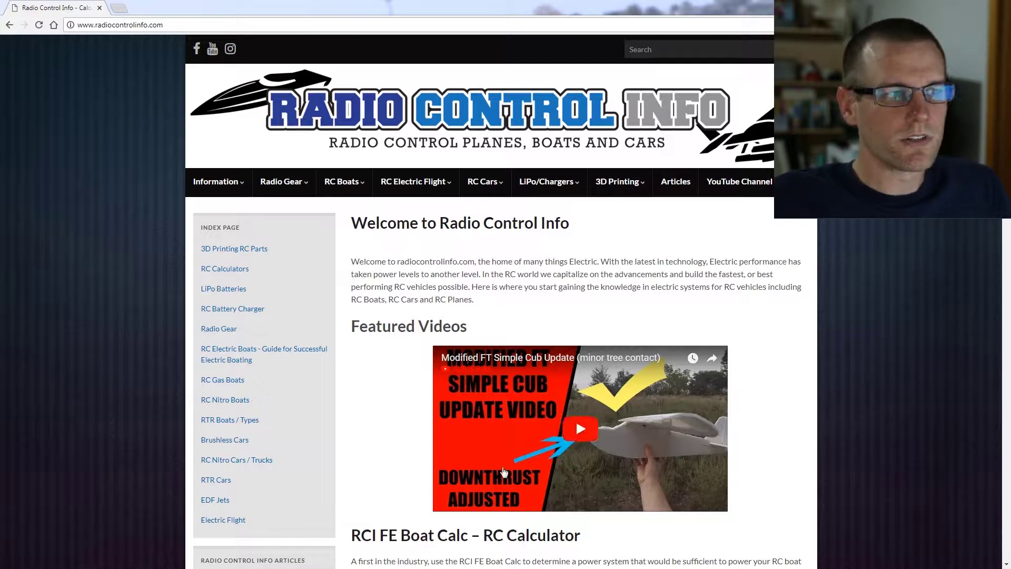
Open the RC LiPo Battery Power & Configuration Calculator from Information > RC General Calculators
click(35, 167)
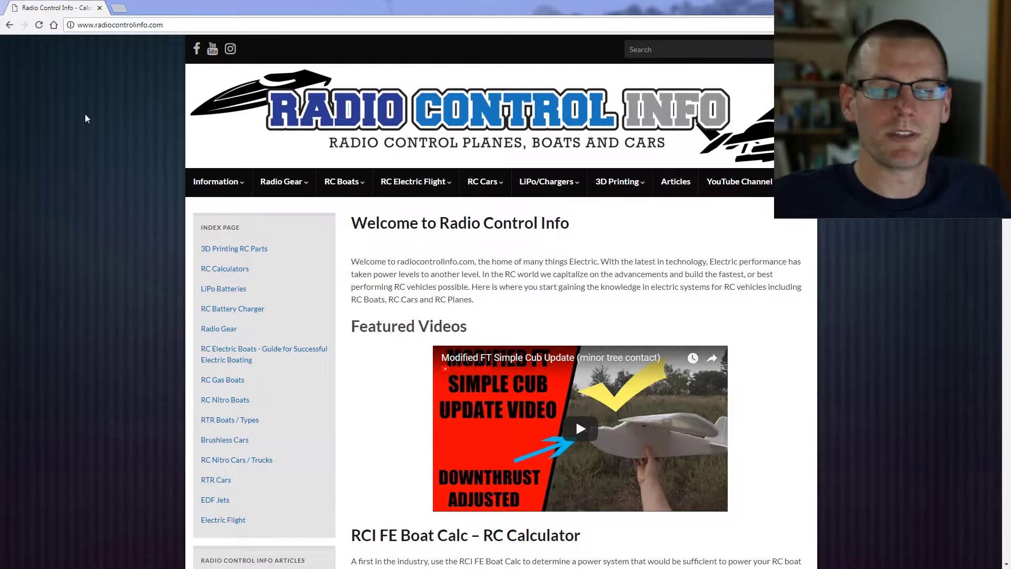
mouse_move(225, 182)
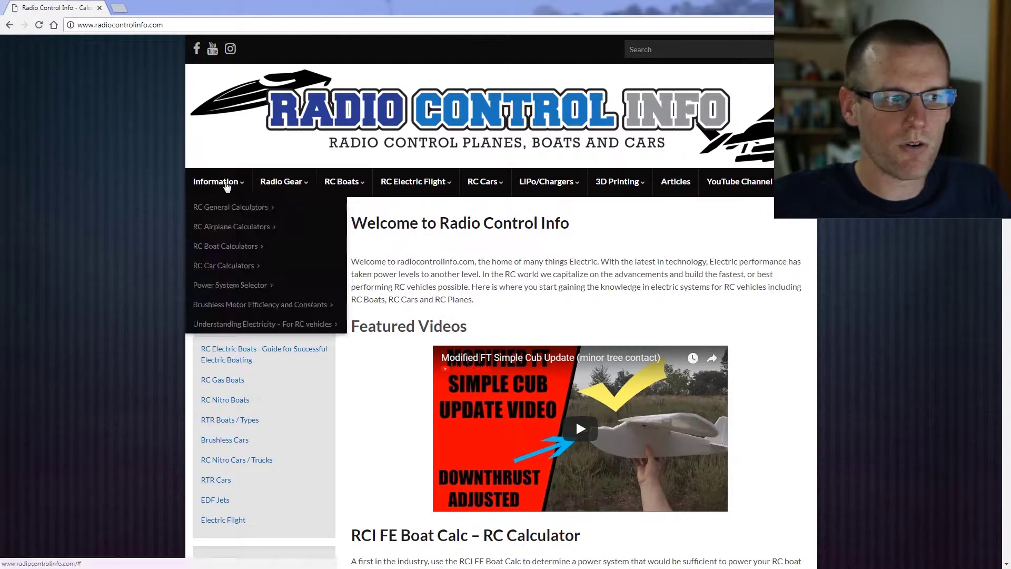
mouse_move(232, 210)
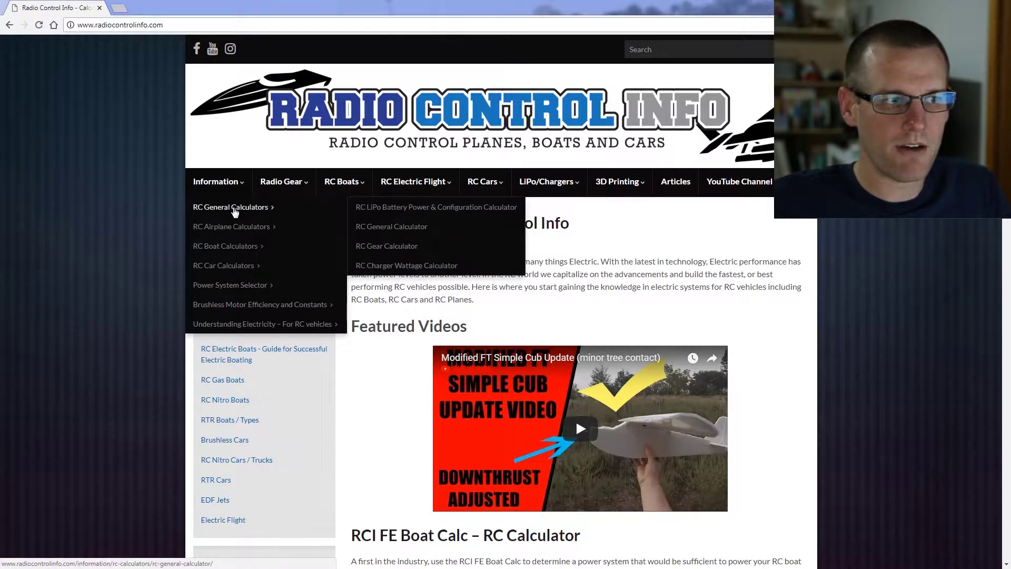
click(381, 208)
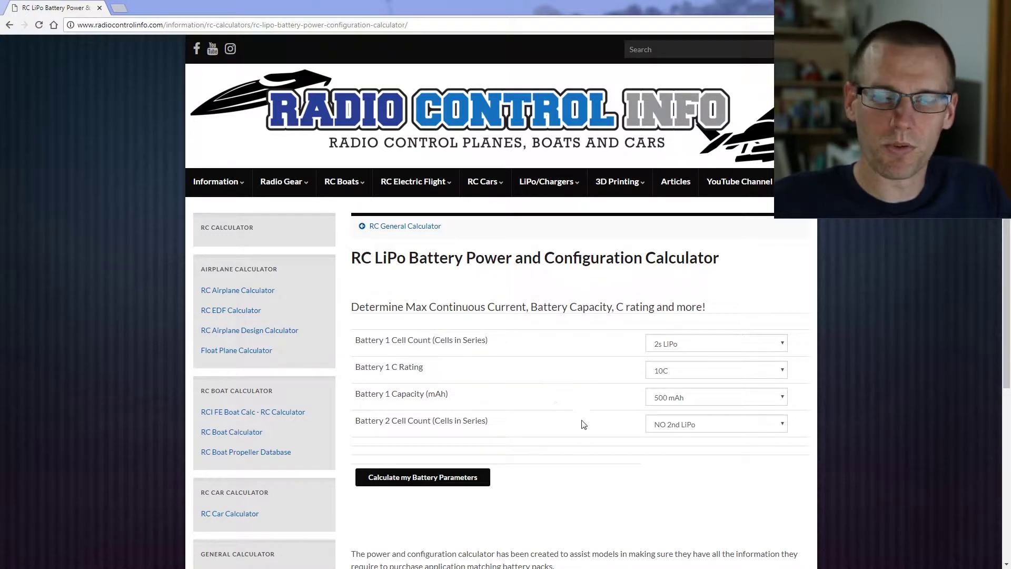
Set battery 1 to 2s LiPo, 35C, 800 mAh and calculate the battery parameters
triple_click(580, 495)
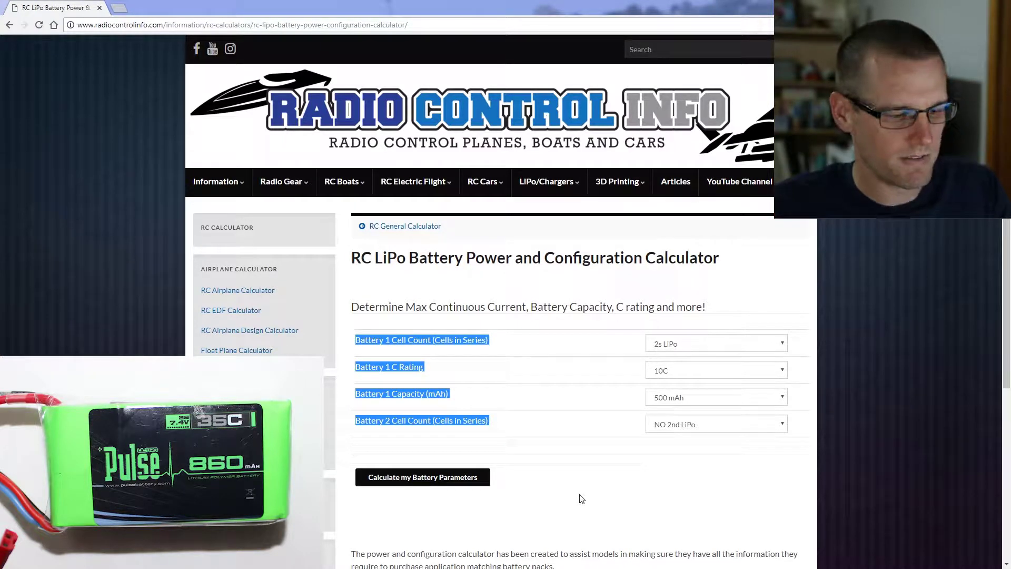
click(635, 506)
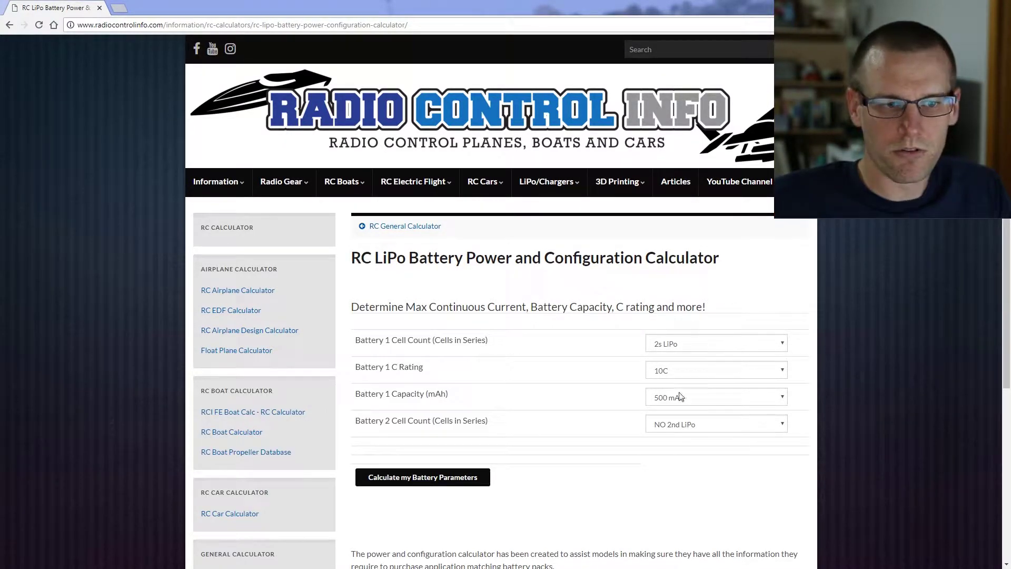
click(676, 347)
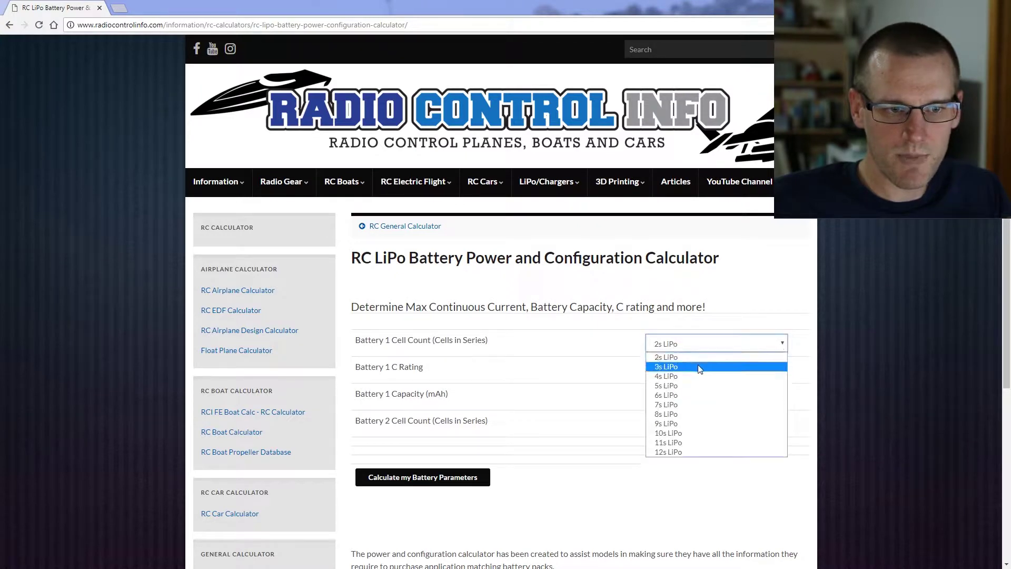
click(670, 359)
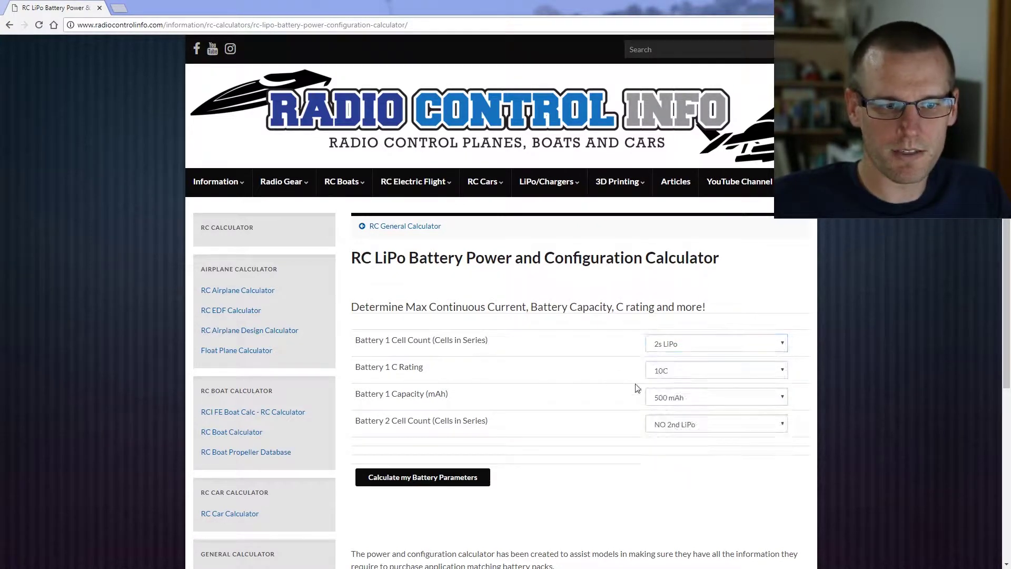
click(678, 372)
click(693, 432)
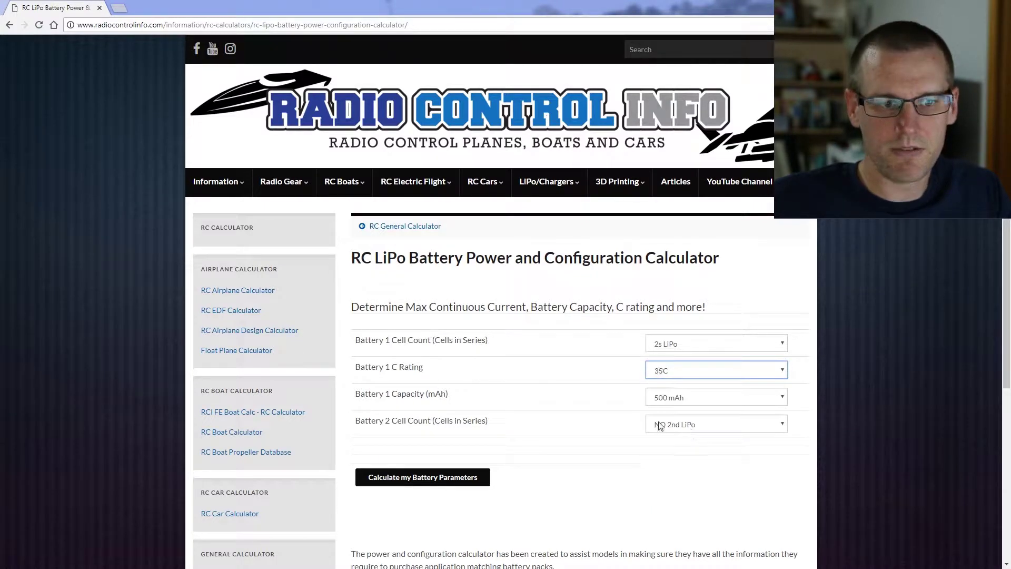
click(681, 404)
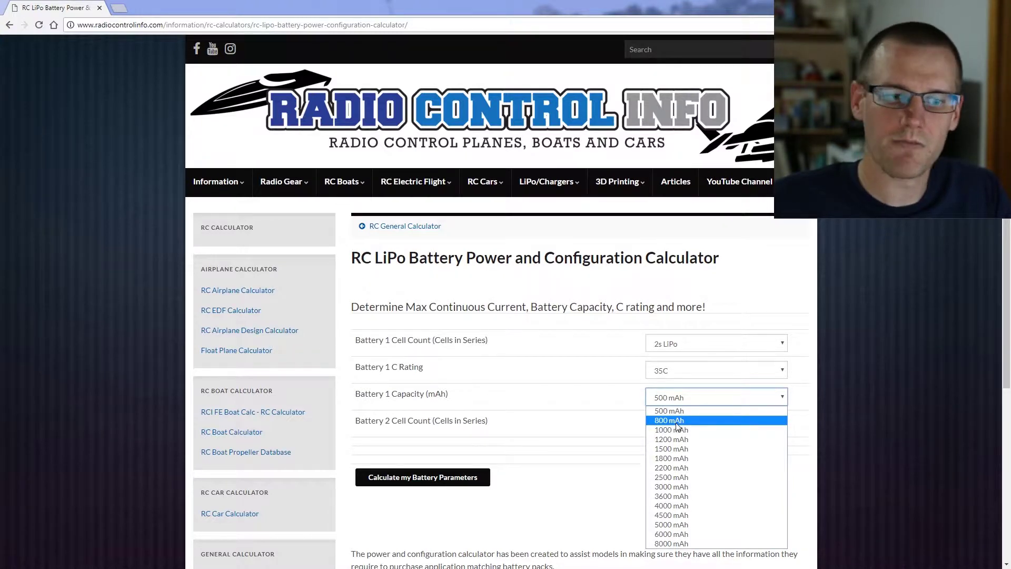
click(678, 422)
click(613, 433)
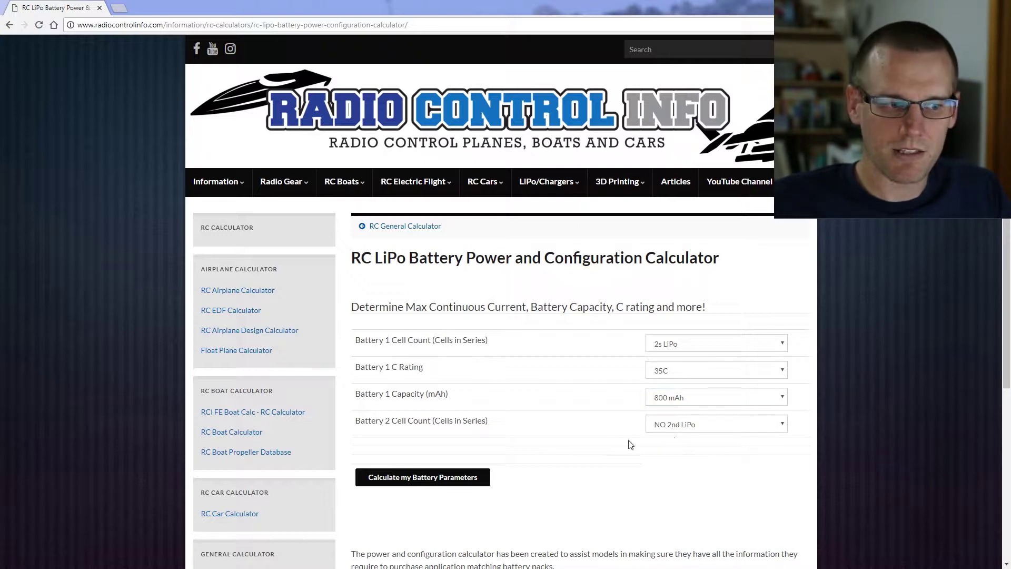
click(422, 479)
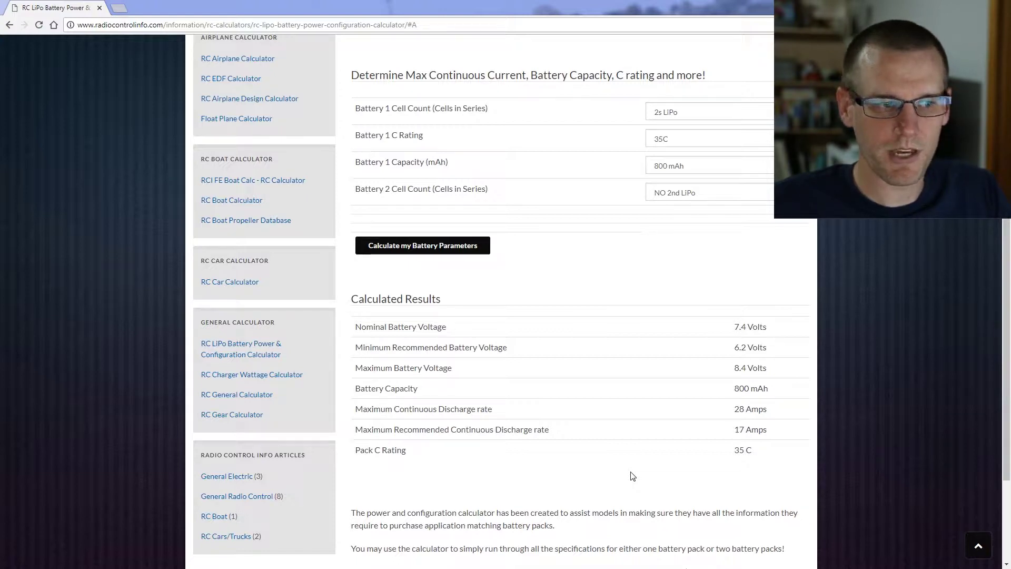
Highlight the result rows: voltages, 800 mAh capacity, 28 A discharge, recommended rate and pack C rating
drag(374, 327, 448, 328)
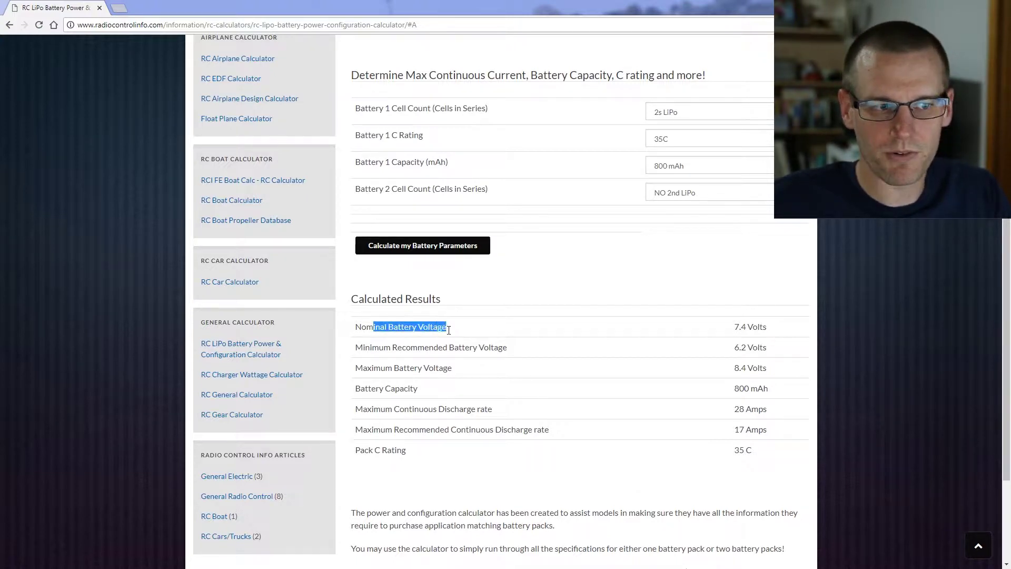
drag(356, 348, 509, 349)
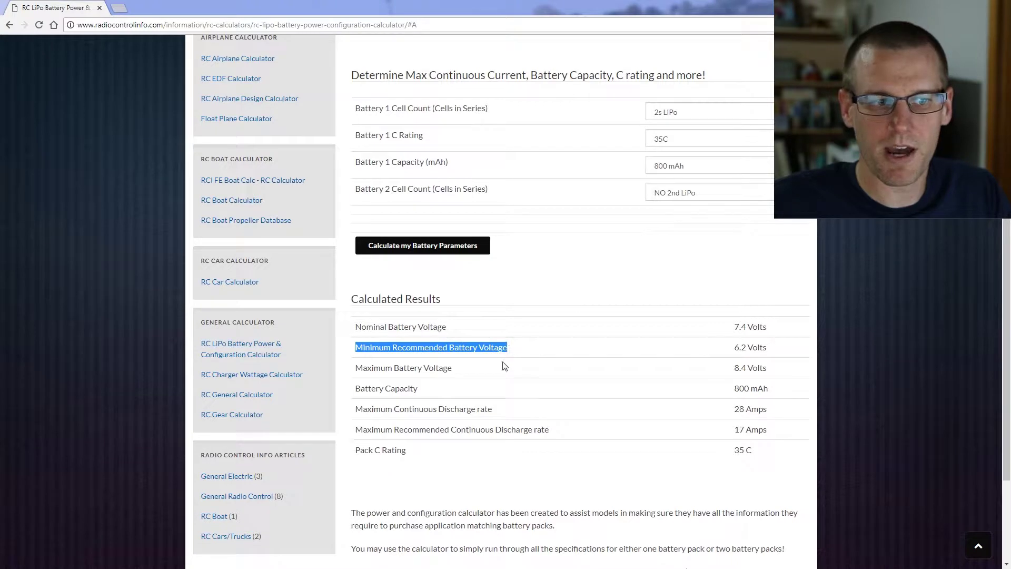
drag(356, 367, 452, 377)
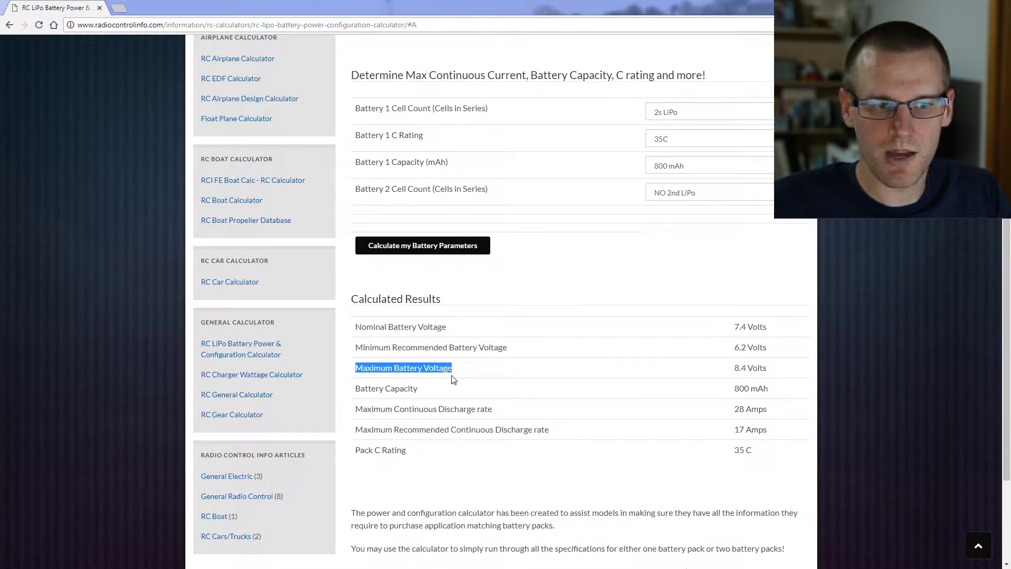
click(577, 374)
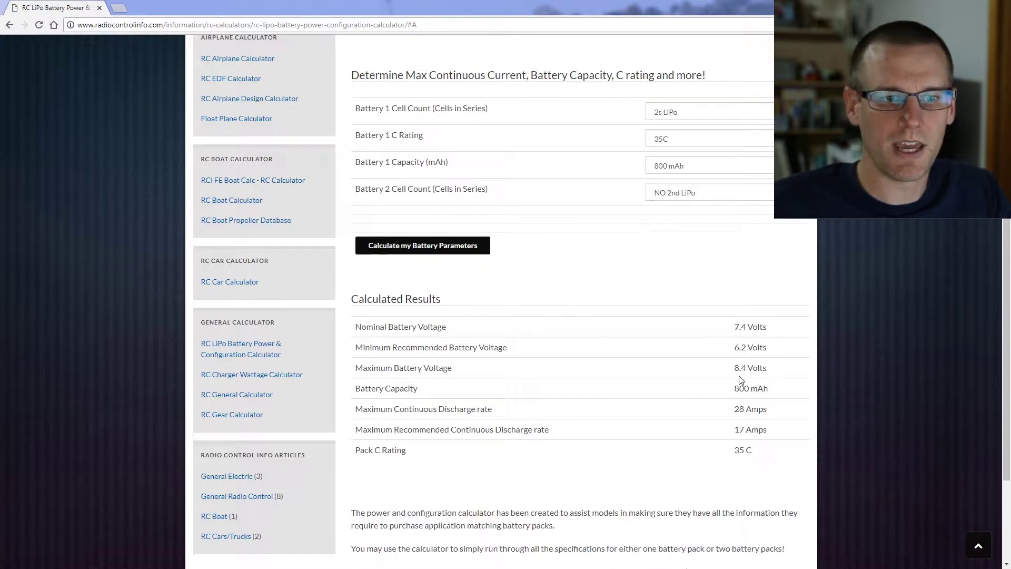
drag(356, 388, 419, 390)
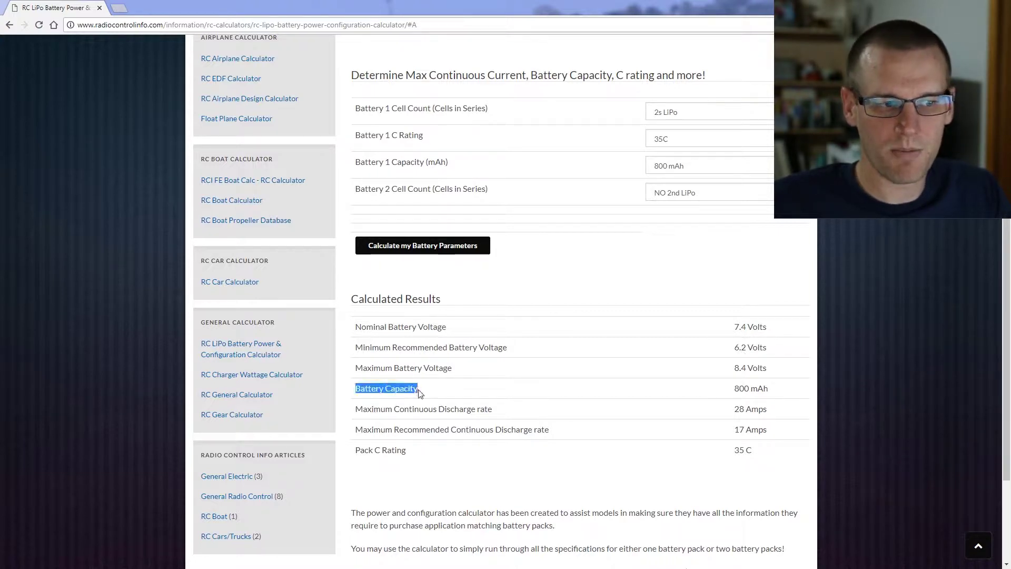
click(476, 393)
drag(736, 390, 772, 392)
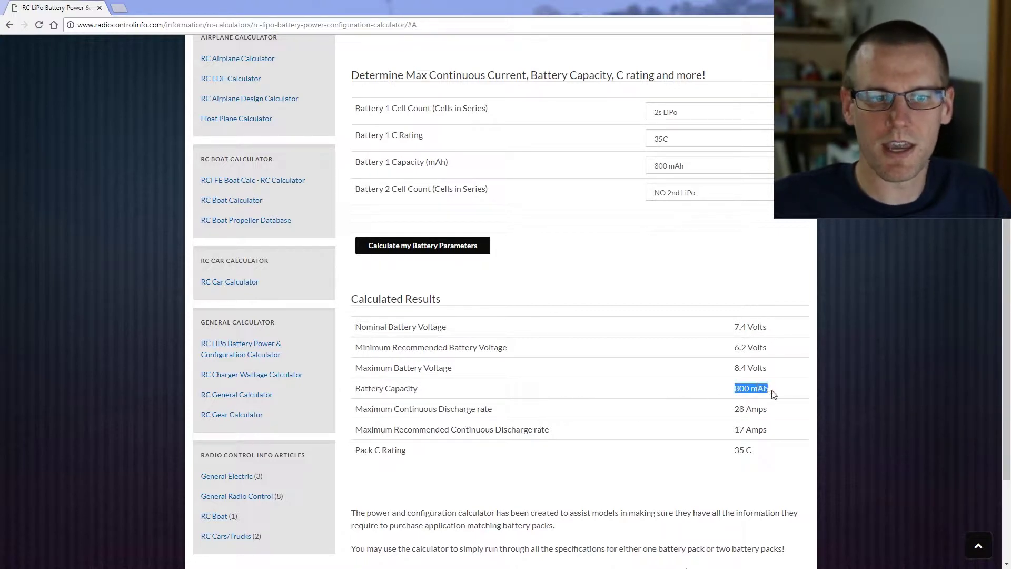
click(713, 395)
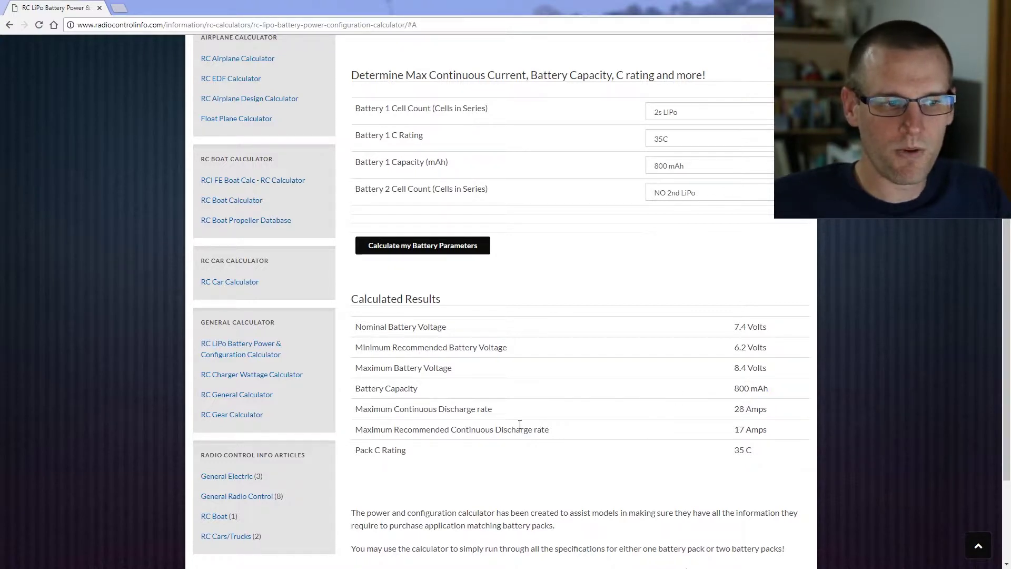
drag(350, 416, 479, 413)
click(496, 411)
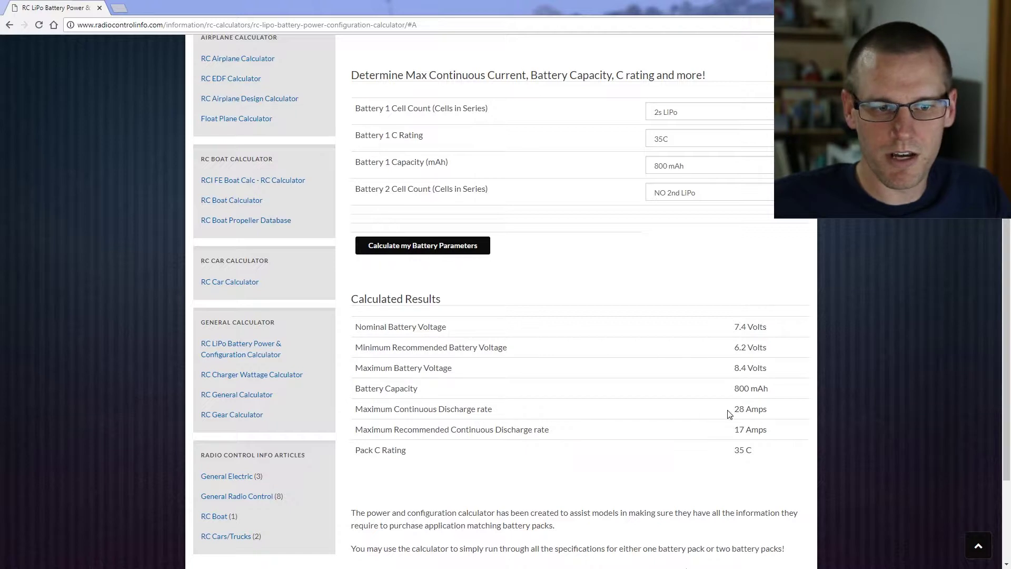
drag(730, 414, 771, 411)
click(421, 432)
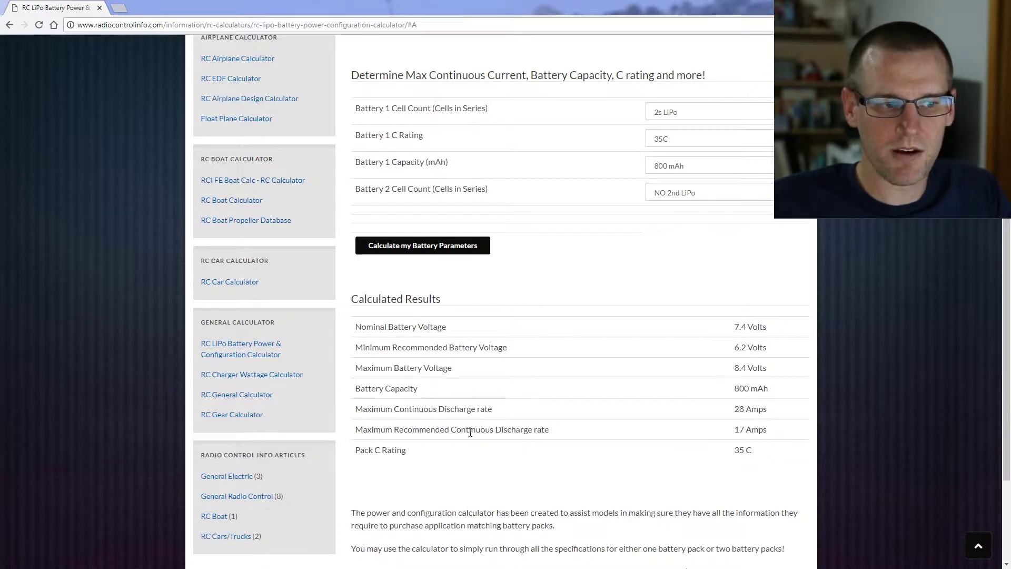
drag(451, 432, 550, 433)
click(735, 431)
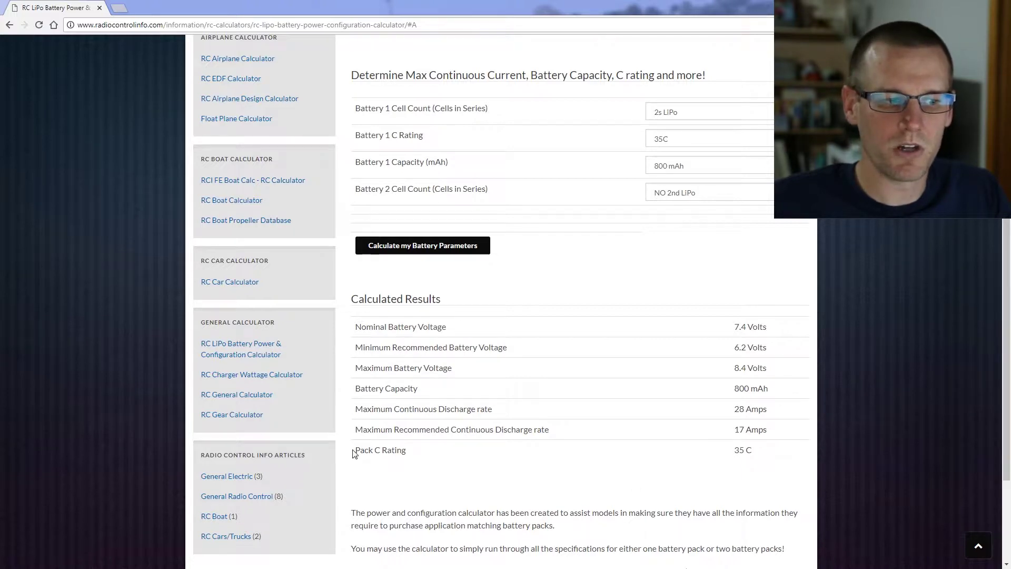
drag(354, 454, 399, 447)
click(719, 452)
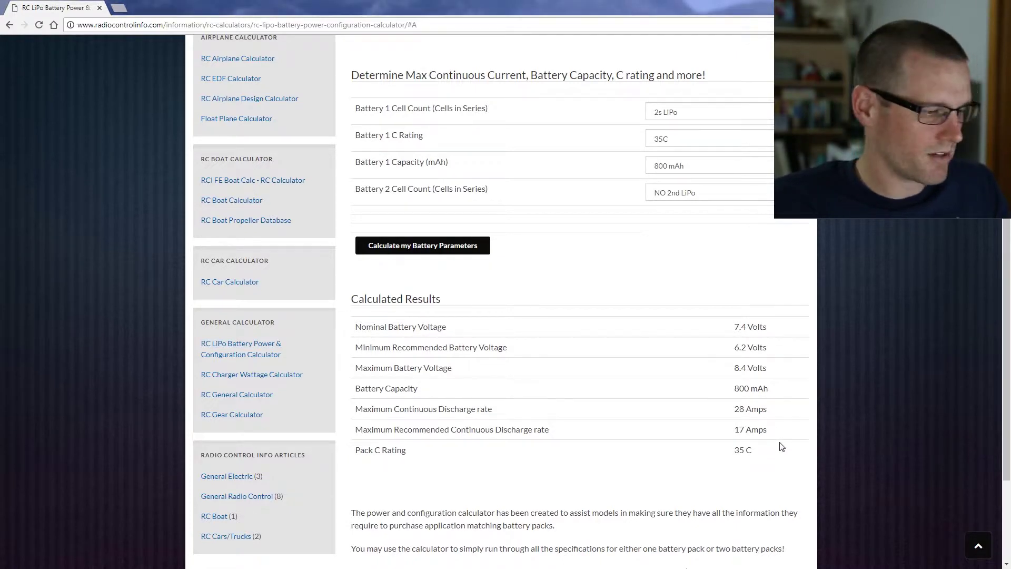
Reload the page without #A in the URL to restore the default 2s, 10C, 500 mAh inputs
click(444, 21)
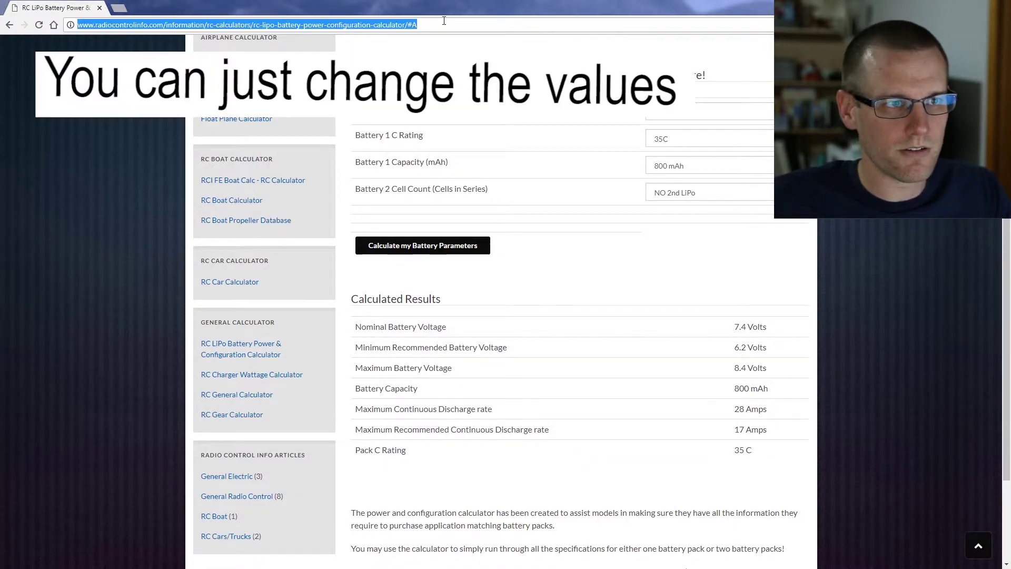
click(453, 22)
key(BackSpace)
key(BackSpace)
key(Return)
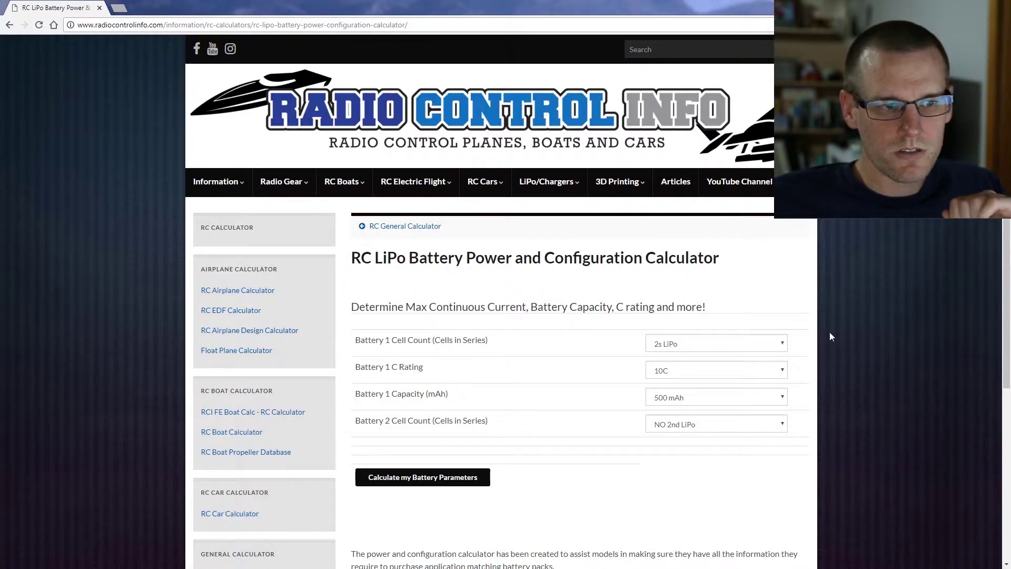
scroll(790, 322, down, 2)
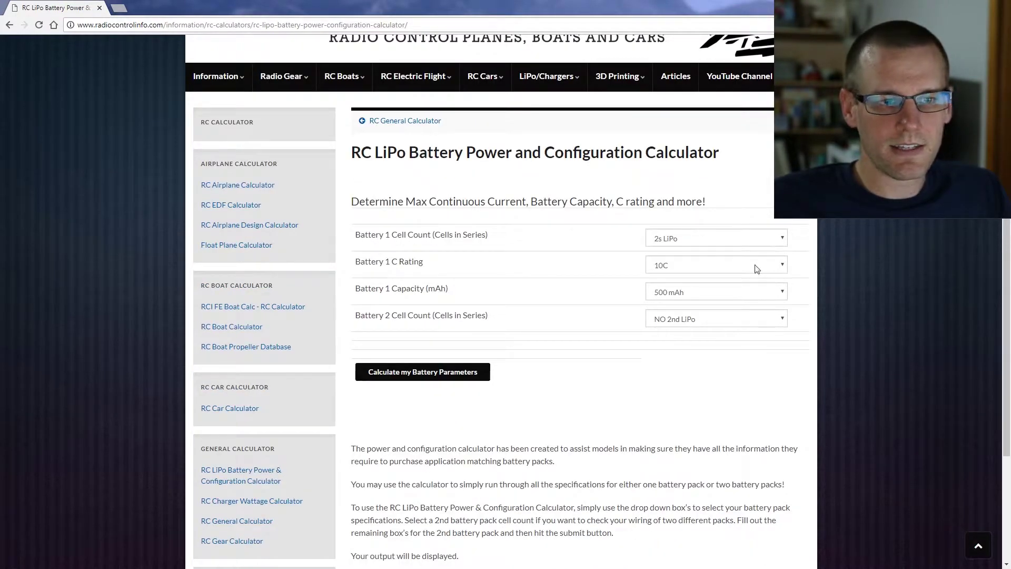
Set Battery 1 to 4s LiPo, 45C, 4000 mAh
click(689, 240)
click(689, 269)
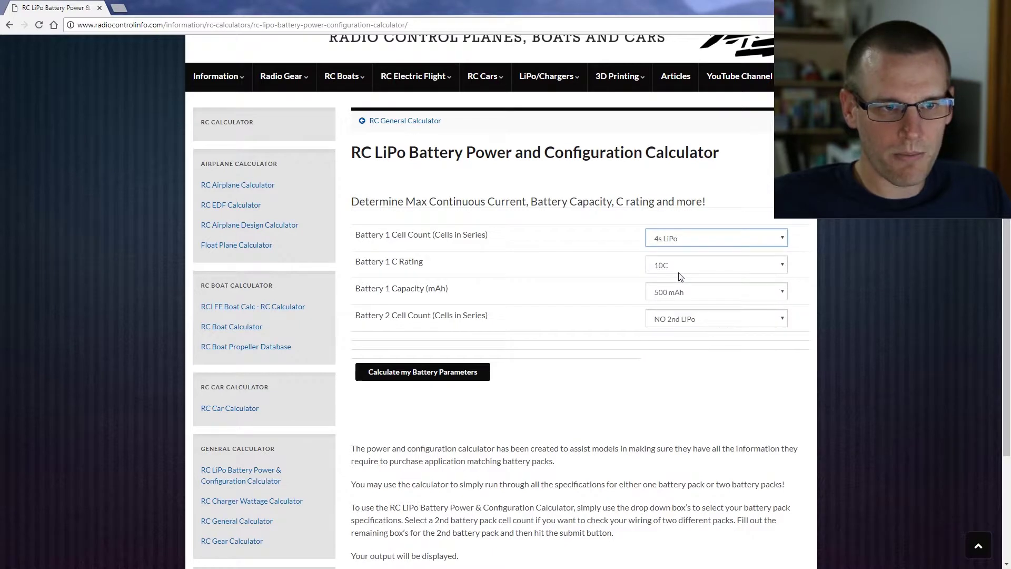
click(648, 268)
click(685, 344)
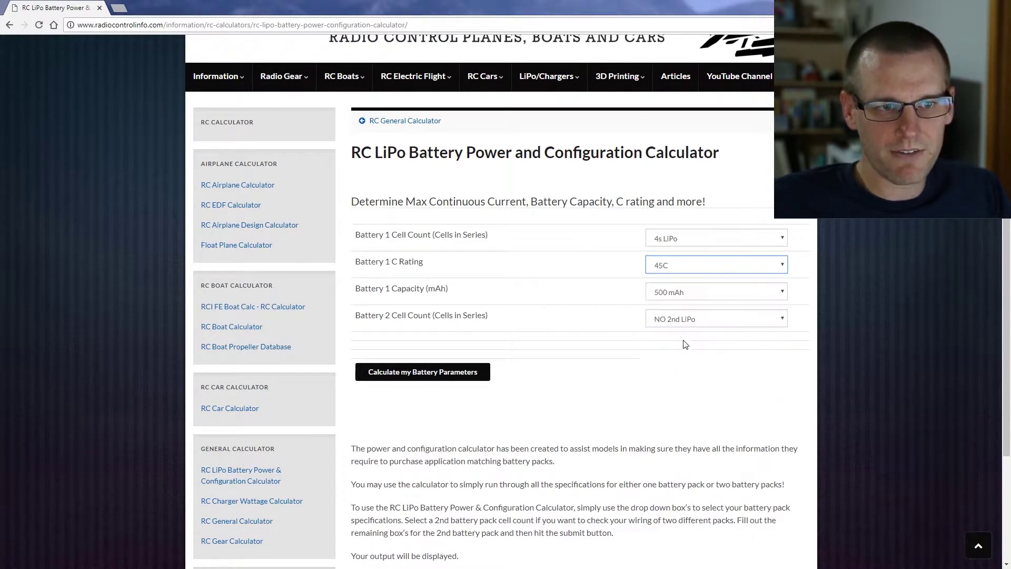
click(684, 293)
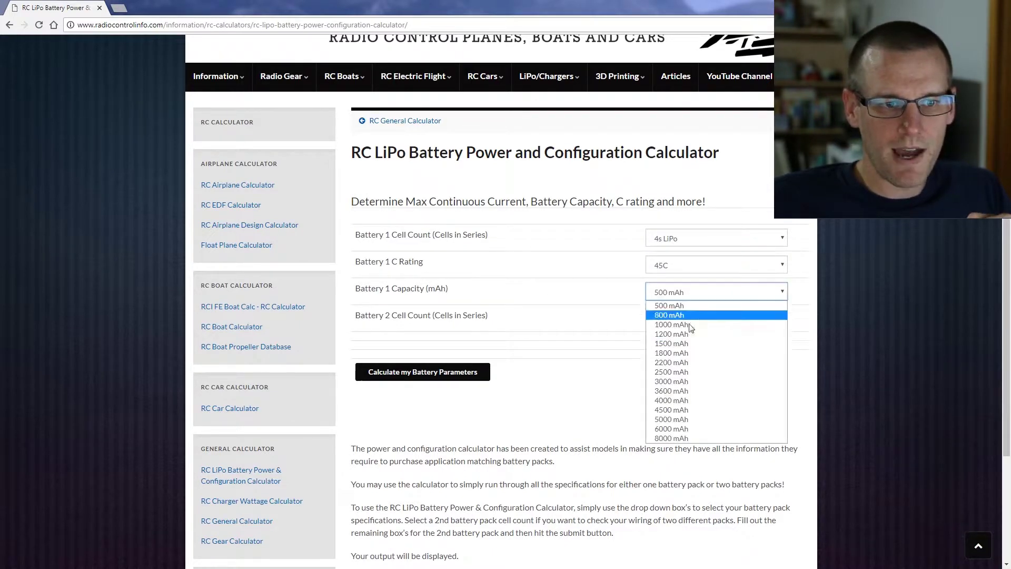
click(700, 400)
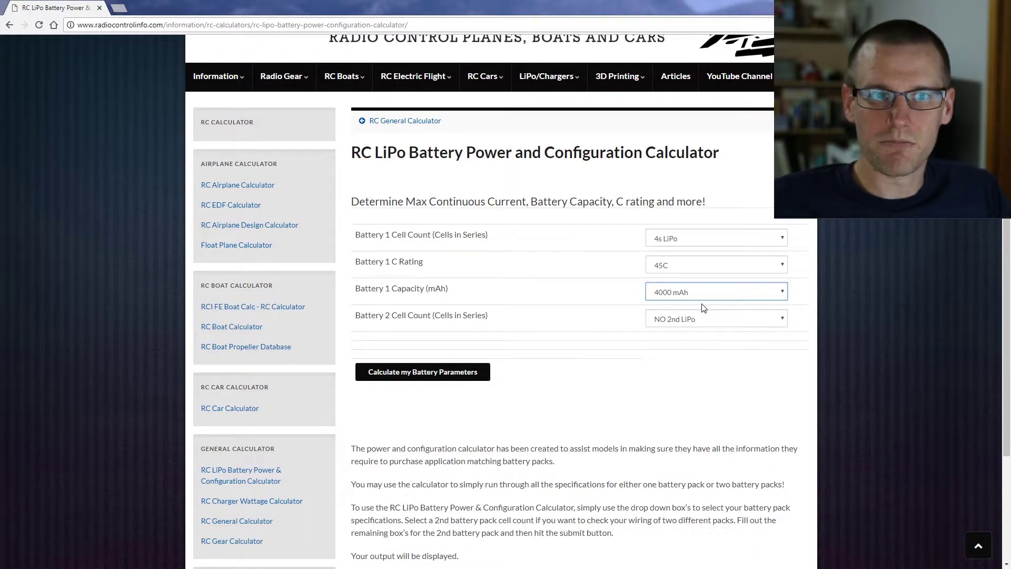
Set Battery 2 to 4s LiPo, 45C, 4000 mAh, choose Series wiring, and calculate
click(680, 322)
click(679, 361)
click(676, 346)
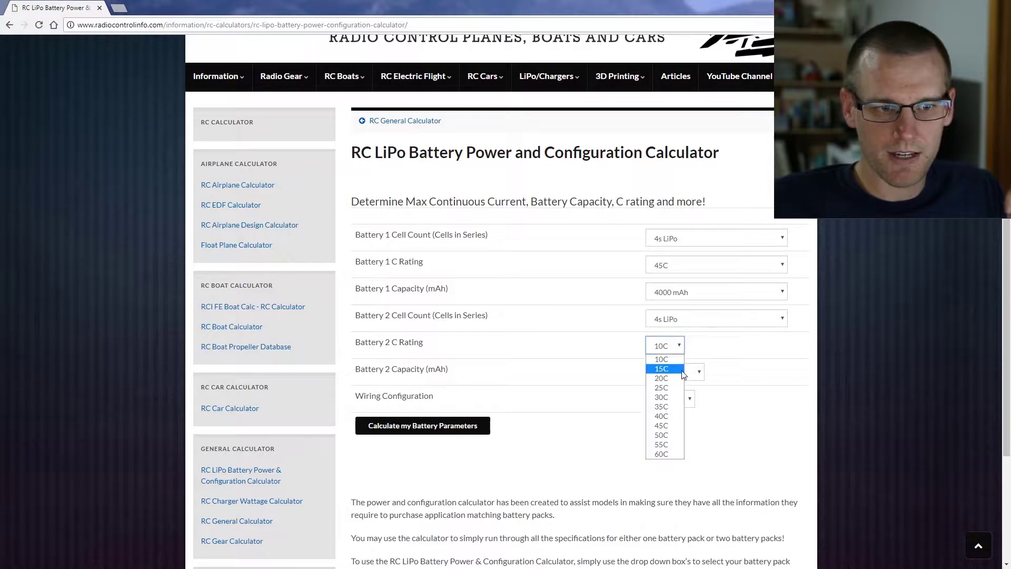
click(672, 425)
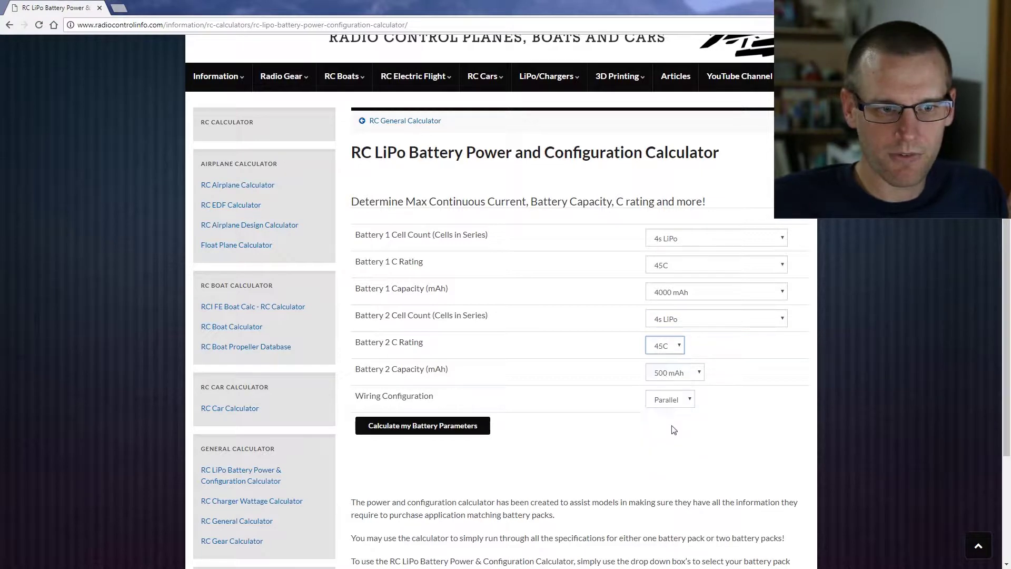
click(676, 374)
click(677, 480)
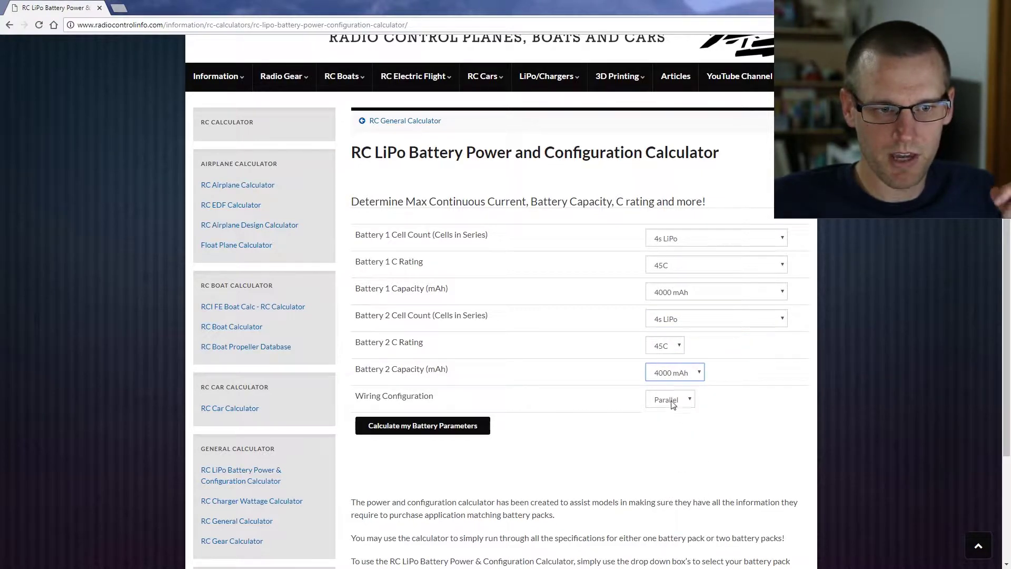
click(671, 401)
click(676, 420)
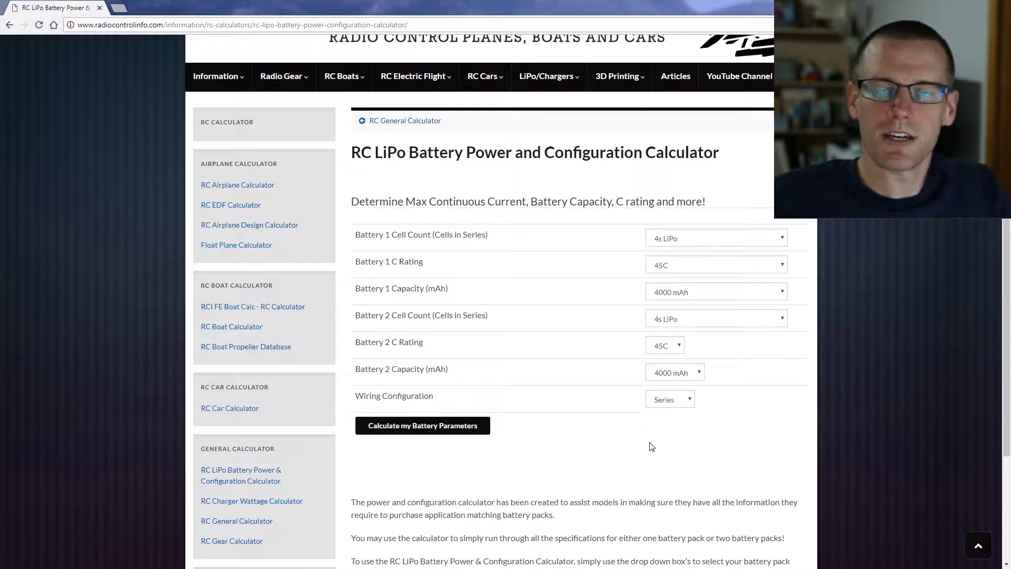
click(452, 427)
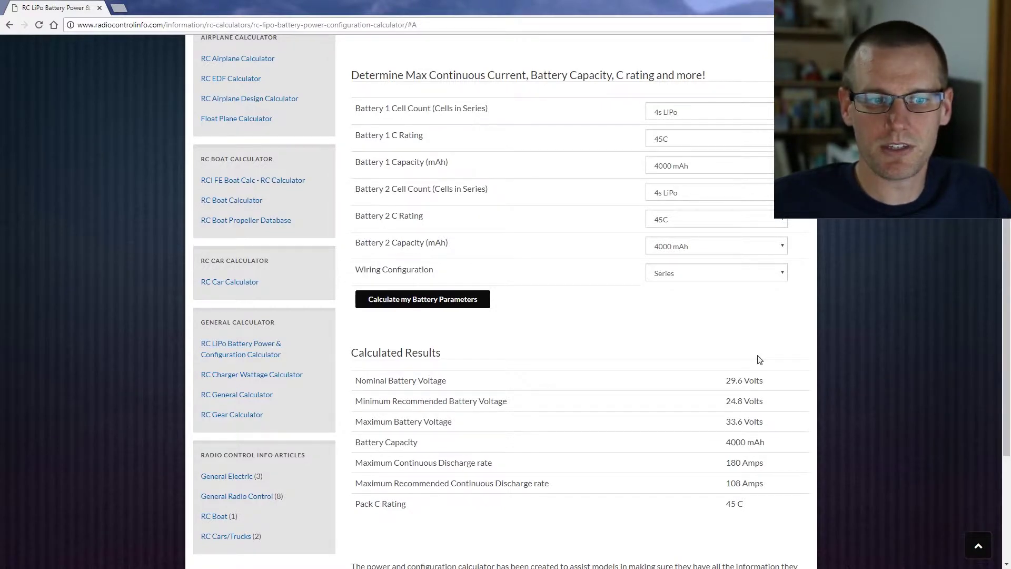
Highlight the series result values: 29.6 V, 4000 mAh and 180 A maximum discharge
drag(725, 380, 767, 504)
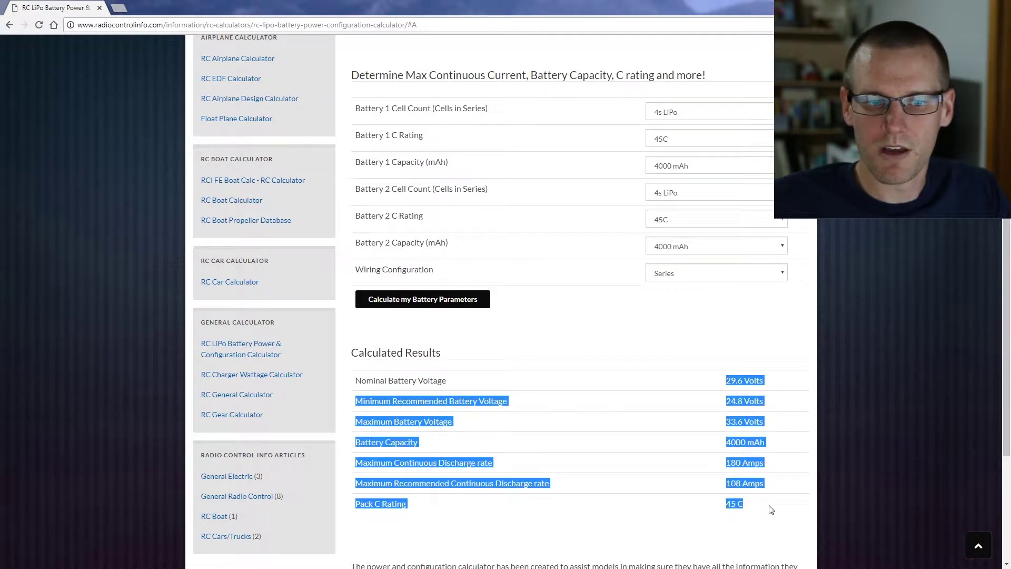
click(730, 500)
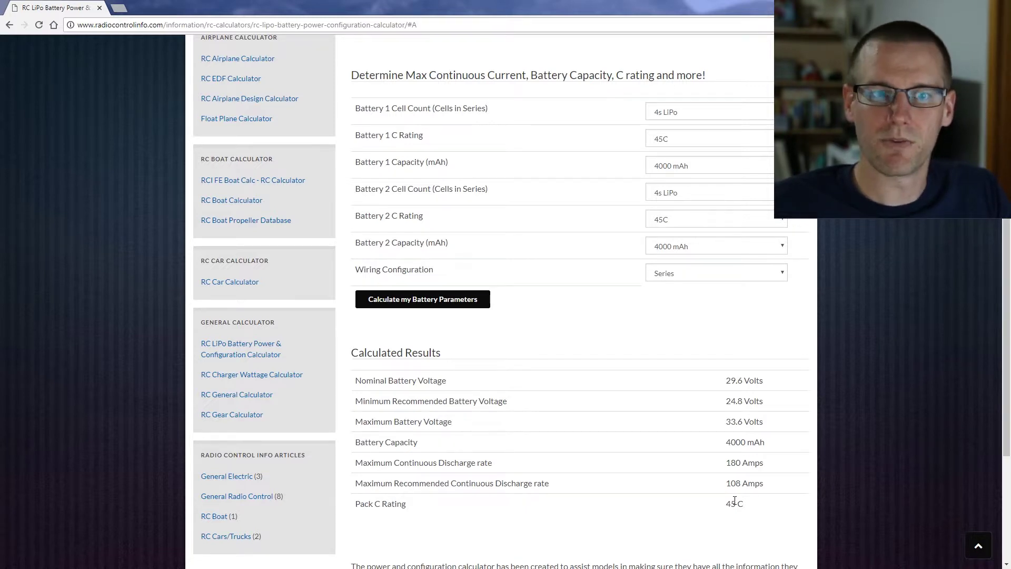
click(696, 277)
Choose Parallel wiring for the two 4s 45C 4000 mAh packs and recalculate
click(679, 295)
click(470, 300)
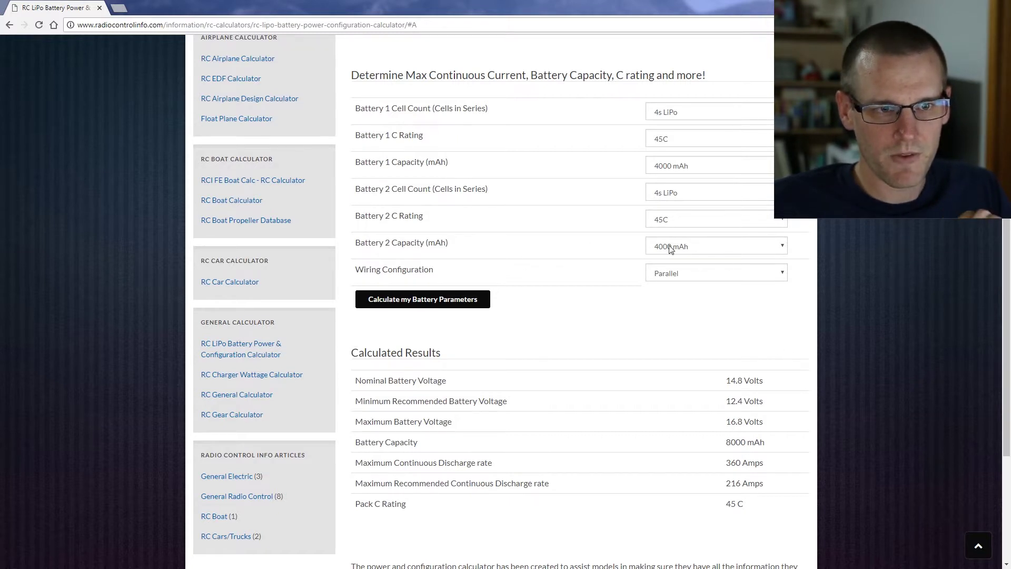
Give Battery 2 a 10C rating and Battery 1 20C, then recalculate
click(695, 221)
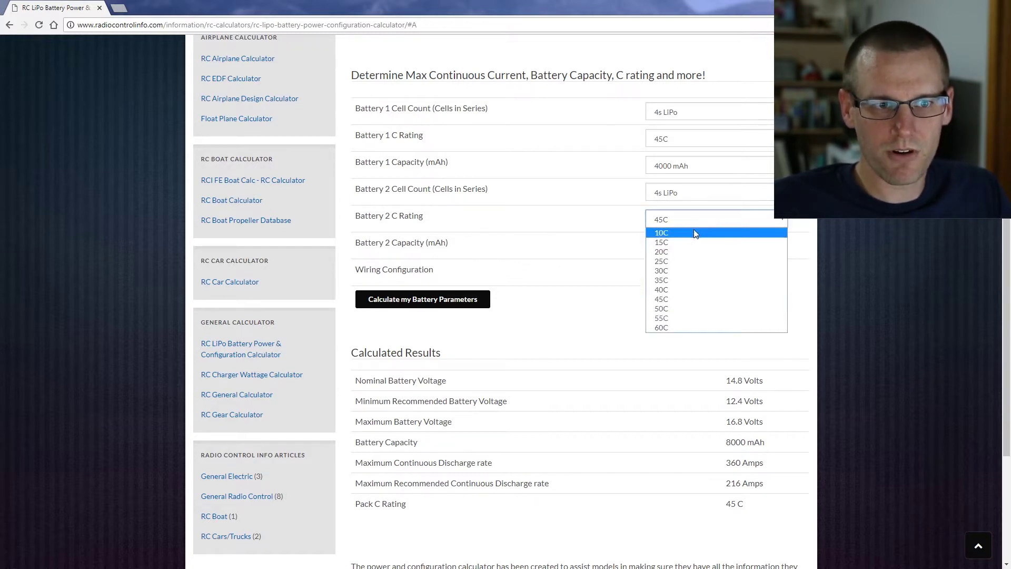
click(696, 234)
click(724, 140)
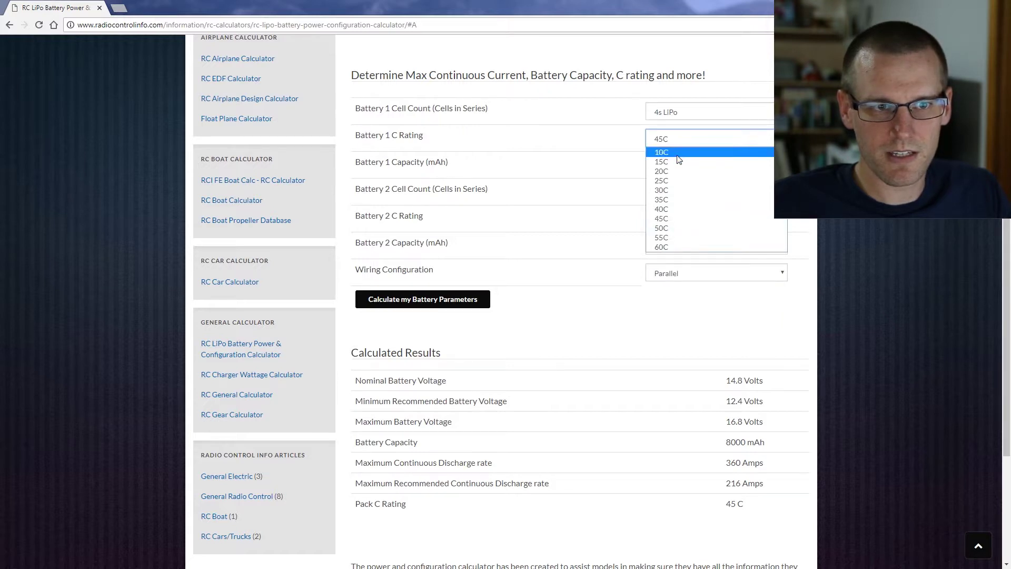
click(727, 170)
click(659, 293)
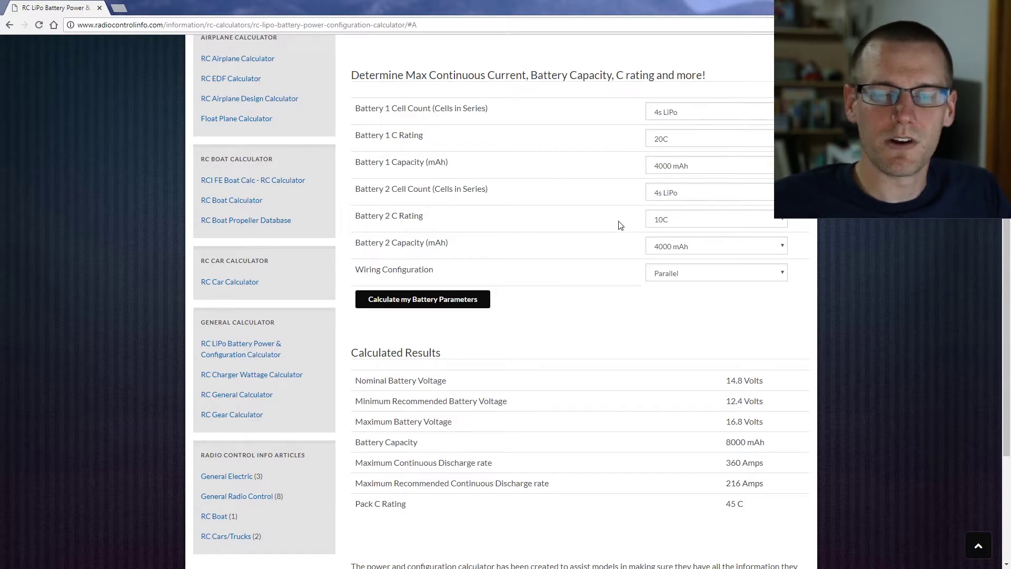
click(474, 304)
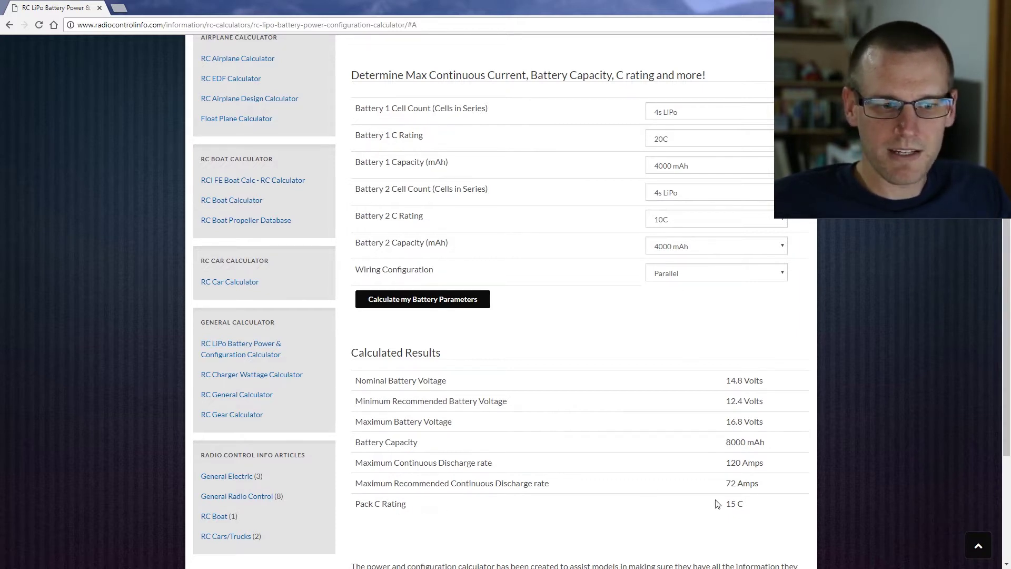
Highlight the changed results: 15 C pack rating, 72 A recommended, 120 A max, 8000 mAh
drag(746, 506, 730, 507)
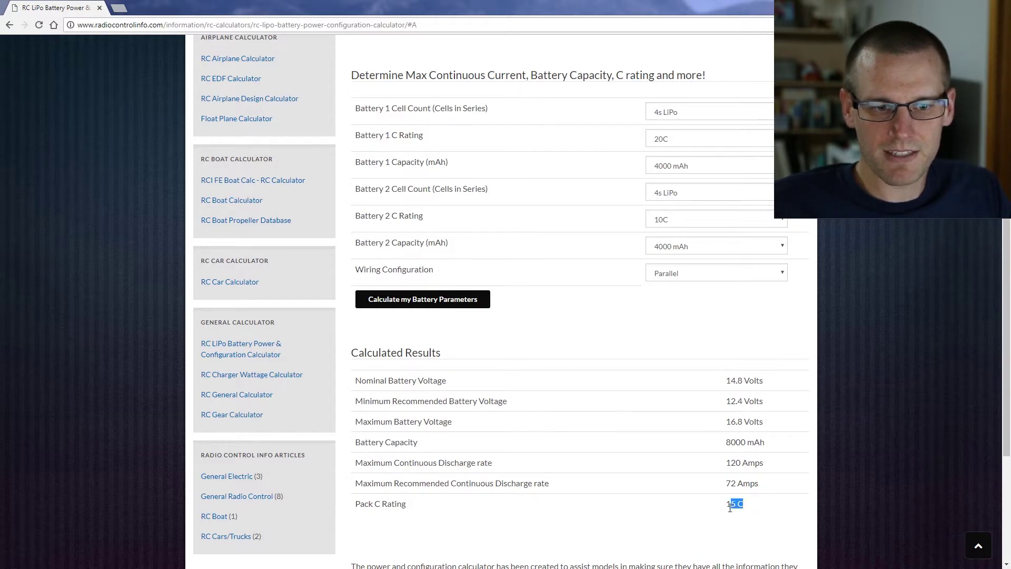
click(700, 514)
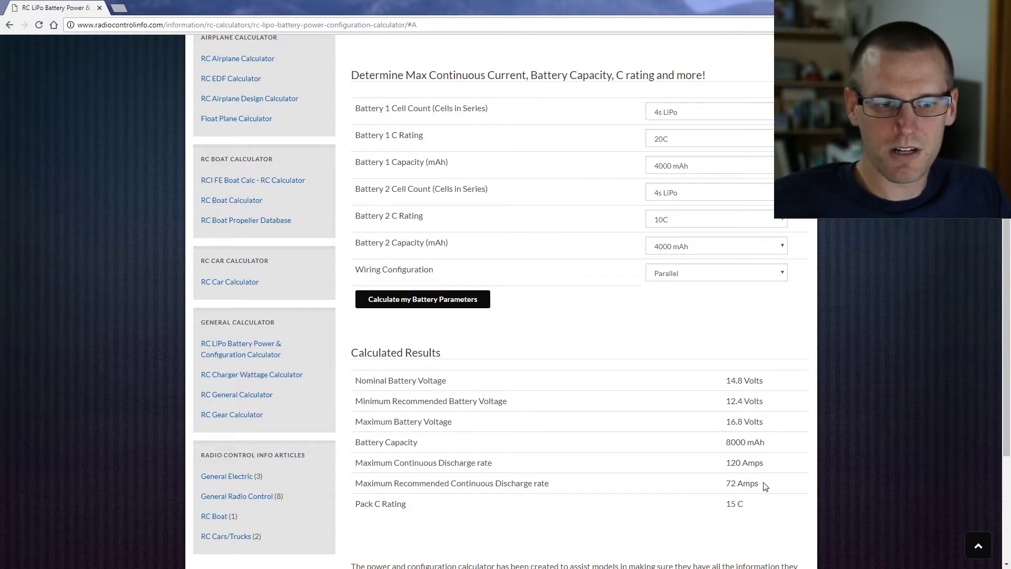
drag(763, 483, 725, 489)
click(725, 465)
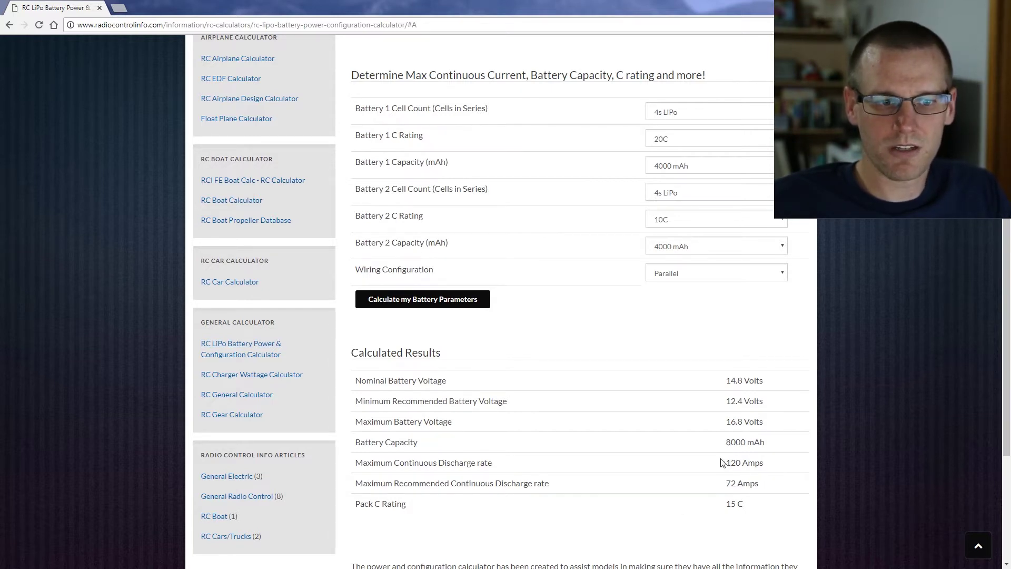
drag(725, 462, 777, 447)
click(753, 453)
click(777, 448)
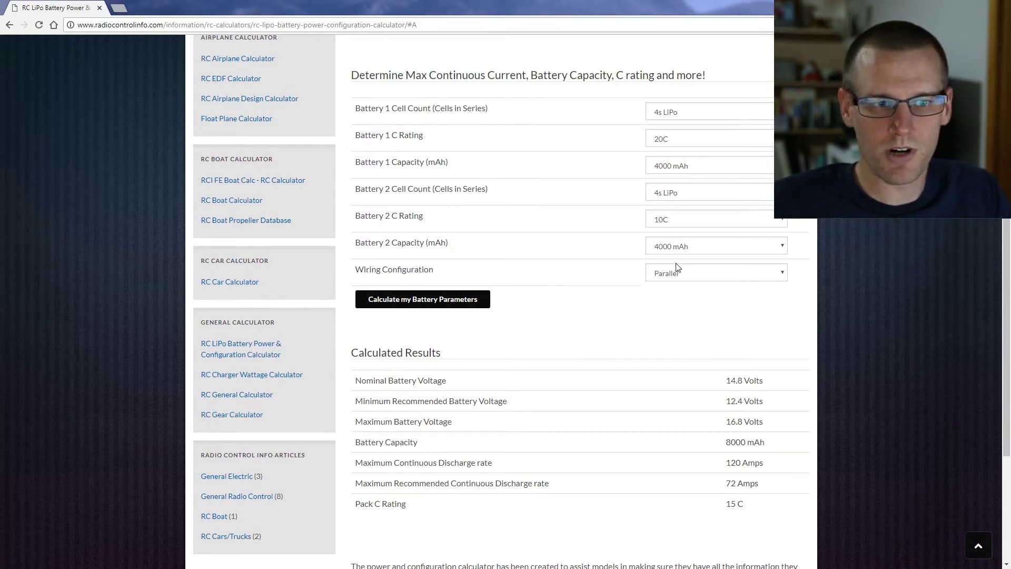
Set Battery 2 to 2s LiPo, recalculate to see the parallel error, then select Series wiring
click(679, 199)
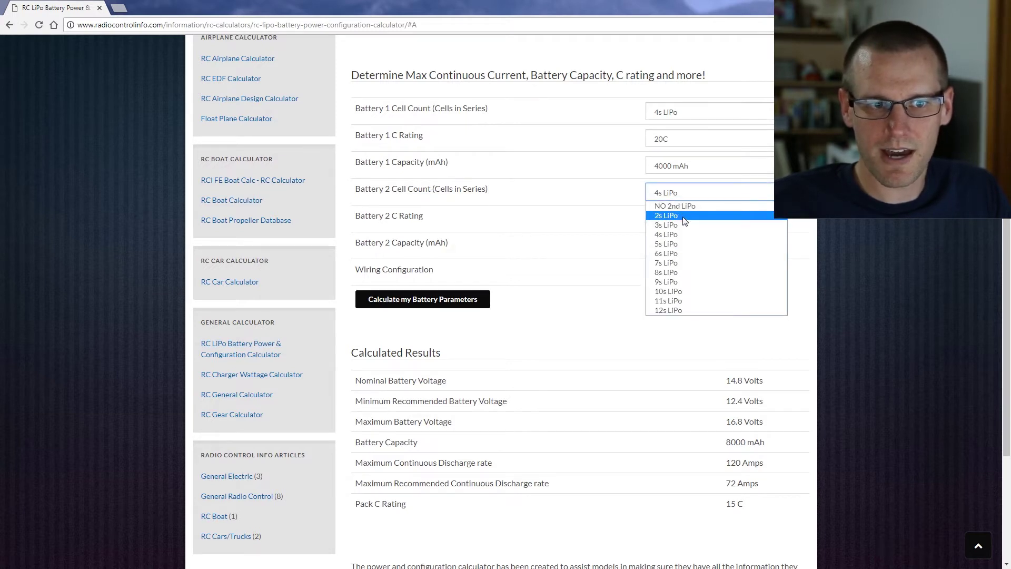
click(683, 217)
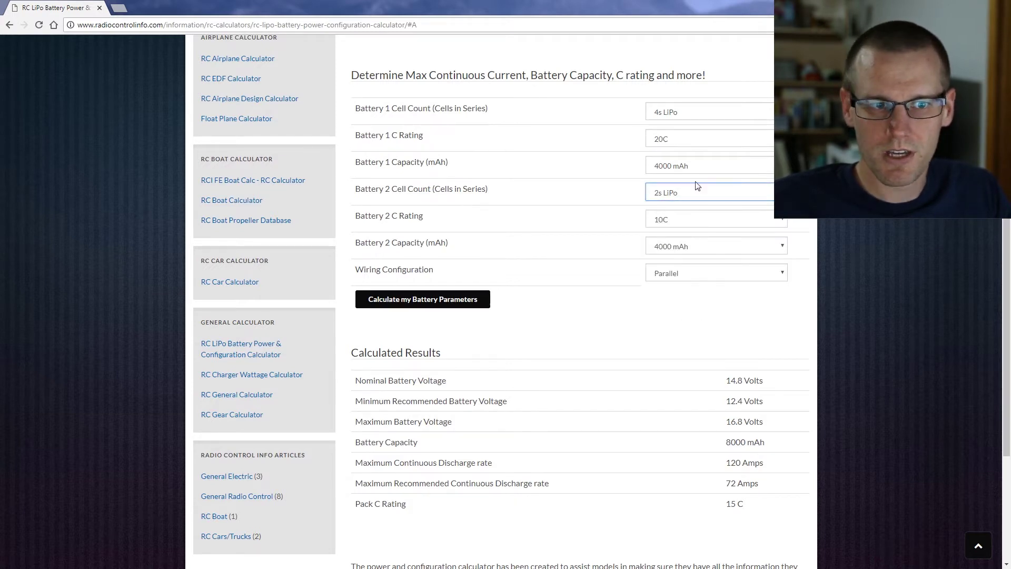
click(466, 306)
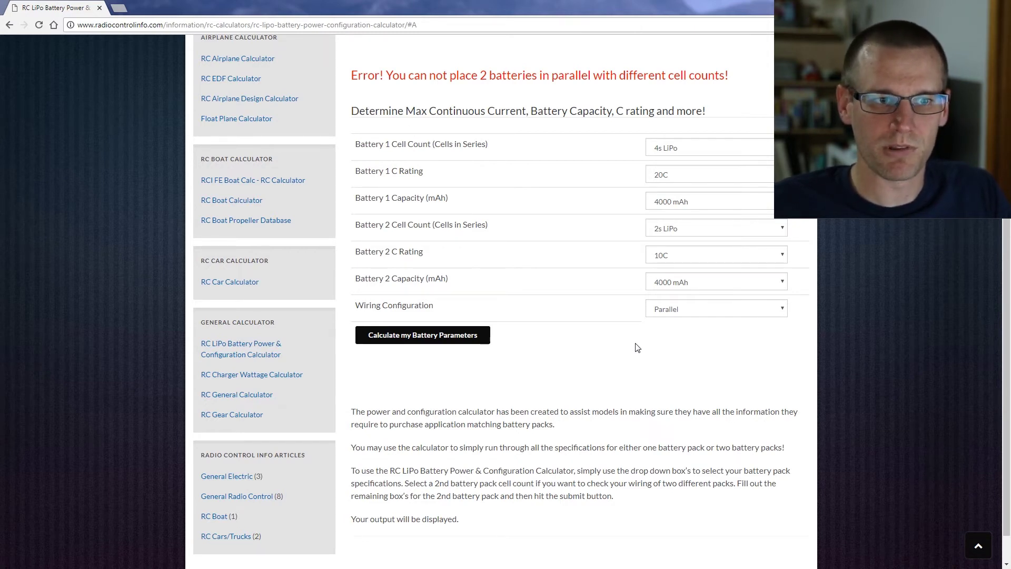
click(676, 310)
click(682, 333)
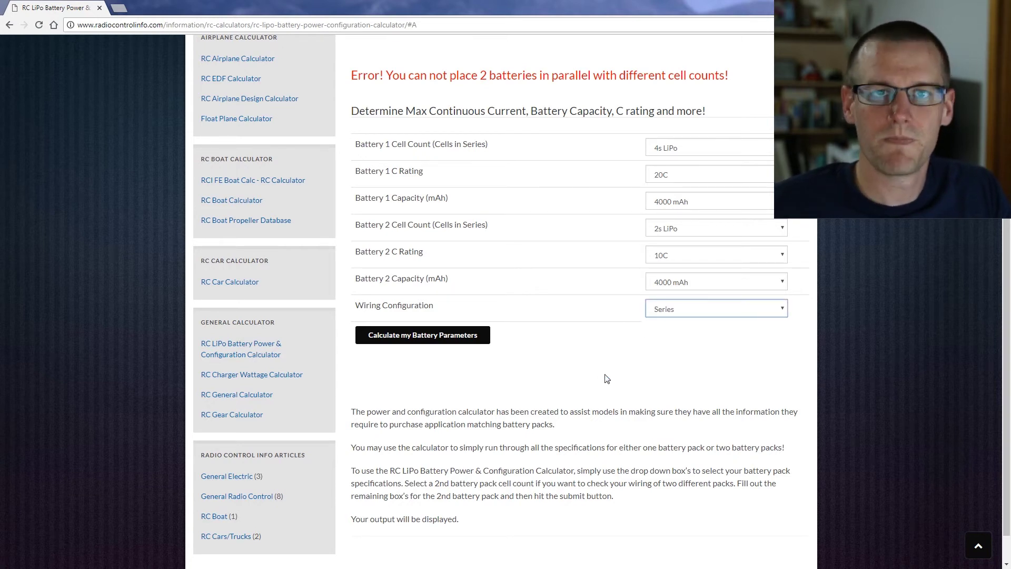